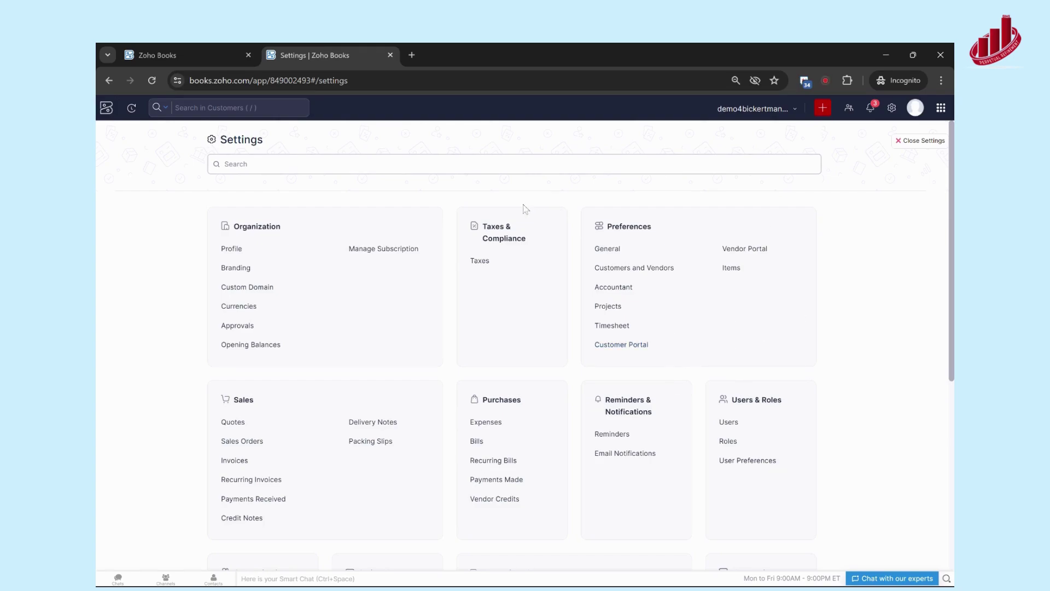
# Open the tax settings to view the Tax Rates list with GST at 5% under CRA
pyautogui.click(480, 263)
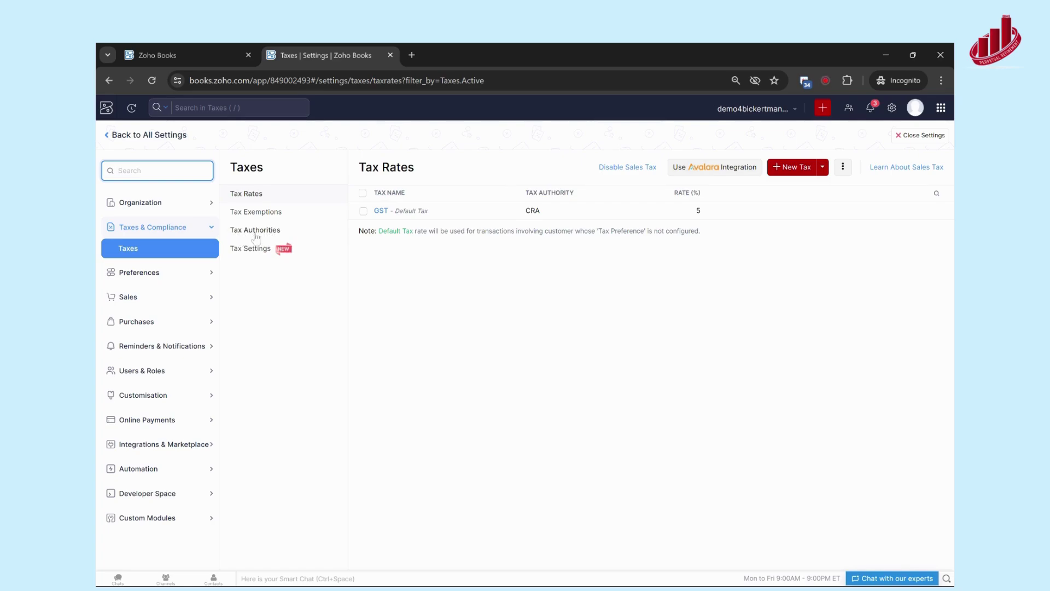
# Switch to the Tax Authorities list, which holds only CRA
pyautogui.click(261, 237)
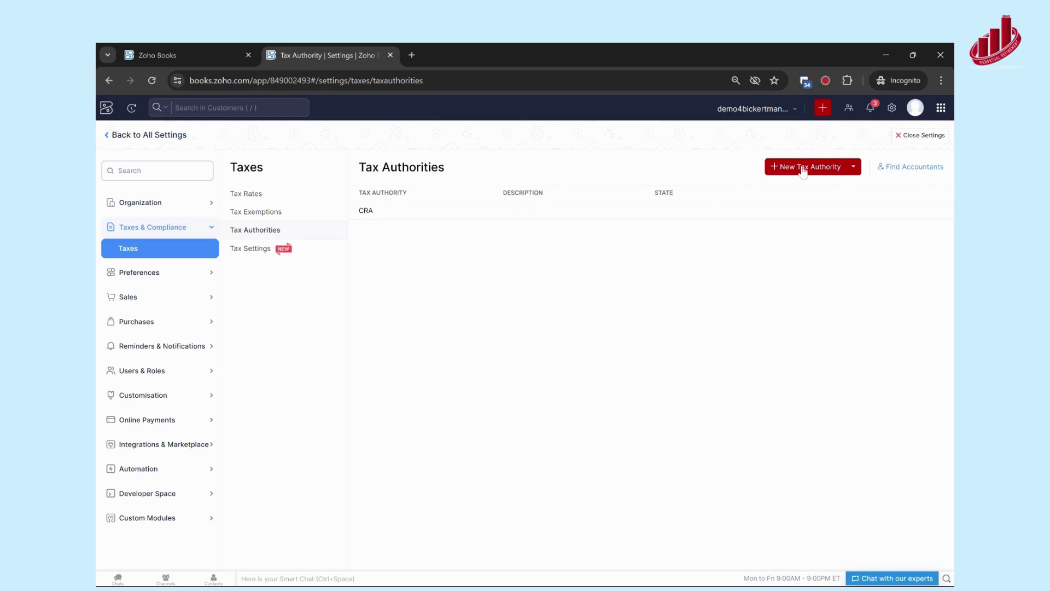
# Fill a new tax authority with the name Illinois Department of Revenue and state Illinois
pyautogui.click(777, 173)
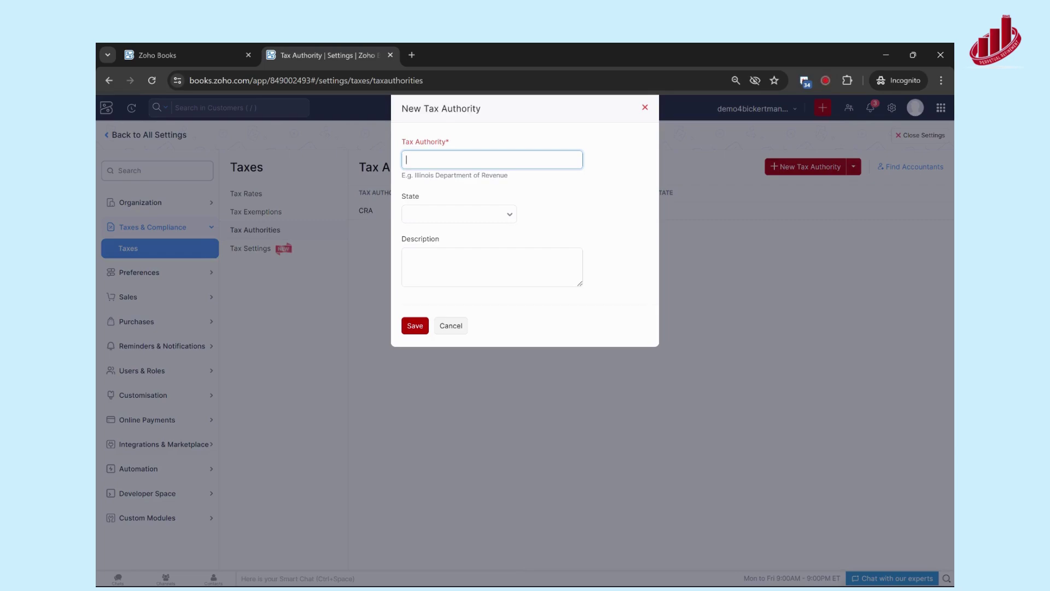
pyautogui.write('Illinois Department of Revenue')
pyautogui.click(449, 214)
pyautogui.write('ill')
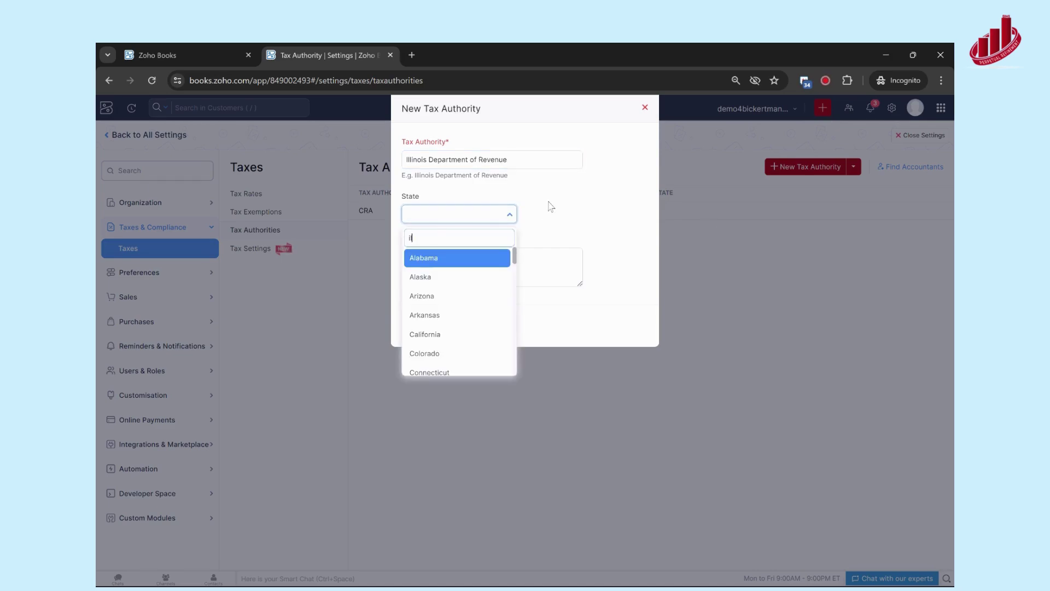
pyautogui.click(435, 267)
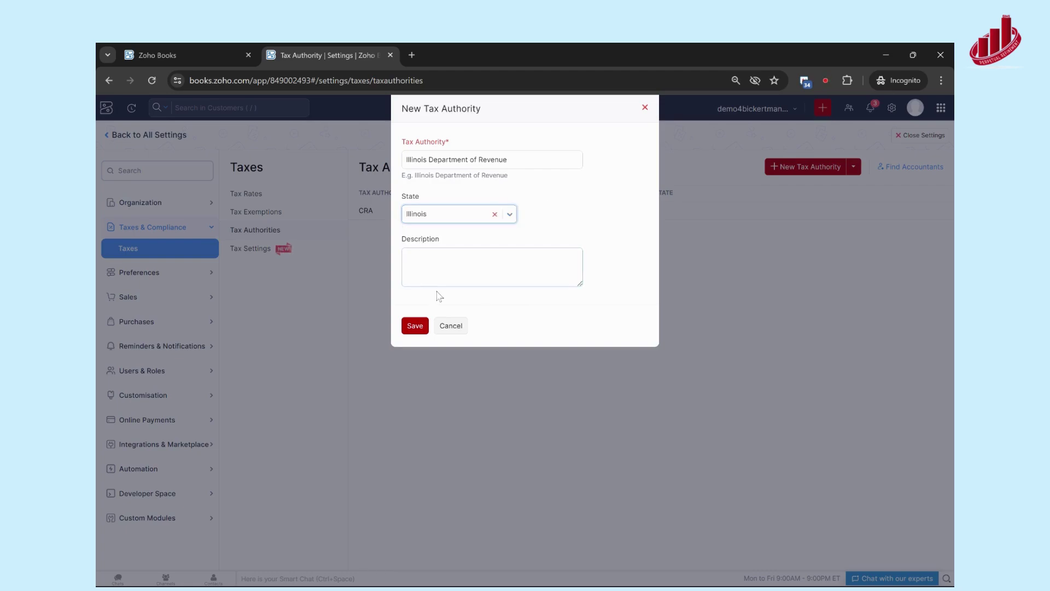
# Save the Illinois Department of Revenue authority and return to the Tax Rates list
pyautogui.click(413, 328)
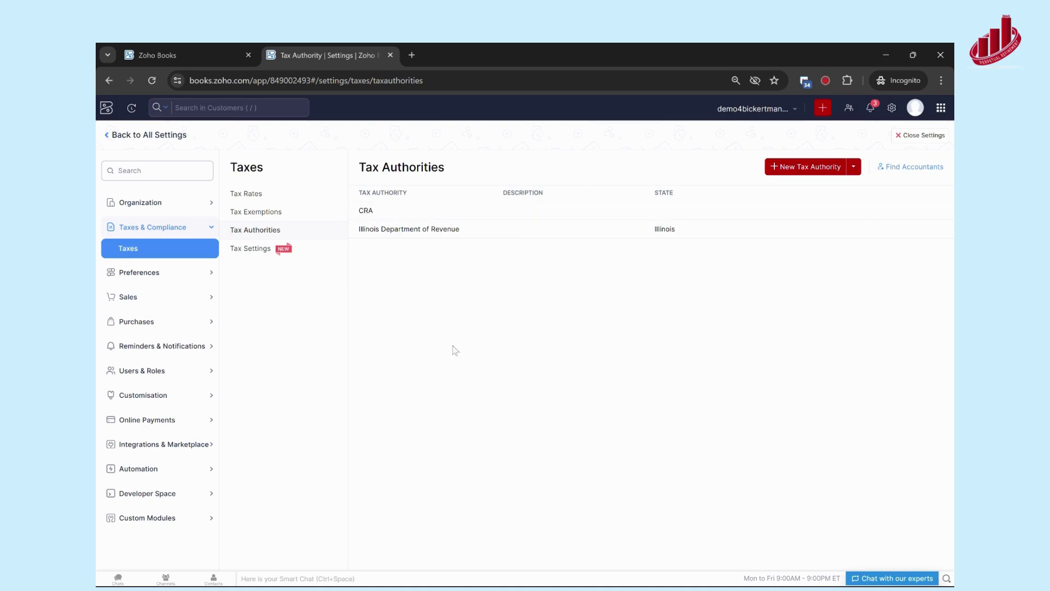
pyautogui.moveTo(872, 229)
pyautogui.click(266, 195)
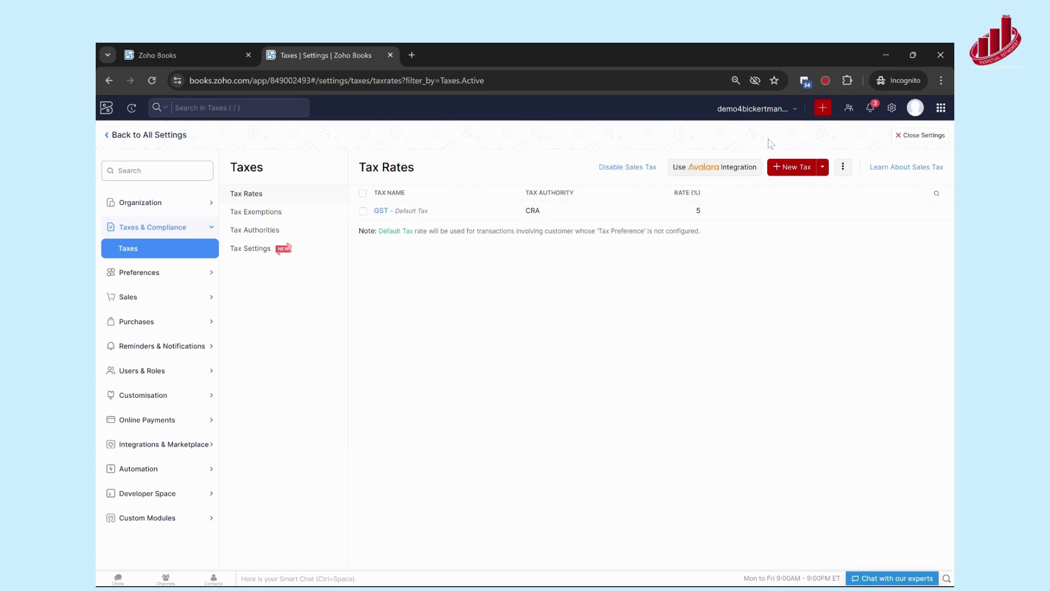
# Create Illinois State Tax at 7% under the Illinois Department of Revenue authority
pyautogui.click(796, 174)
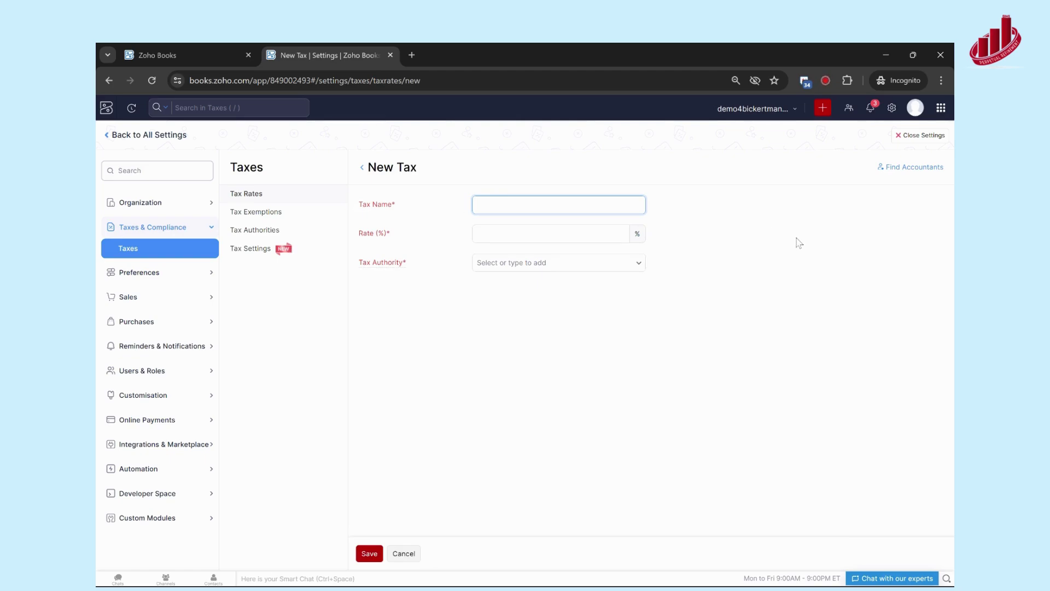
pyautogui.write('Illinois State Tax')
pyautogui.press('Tab')
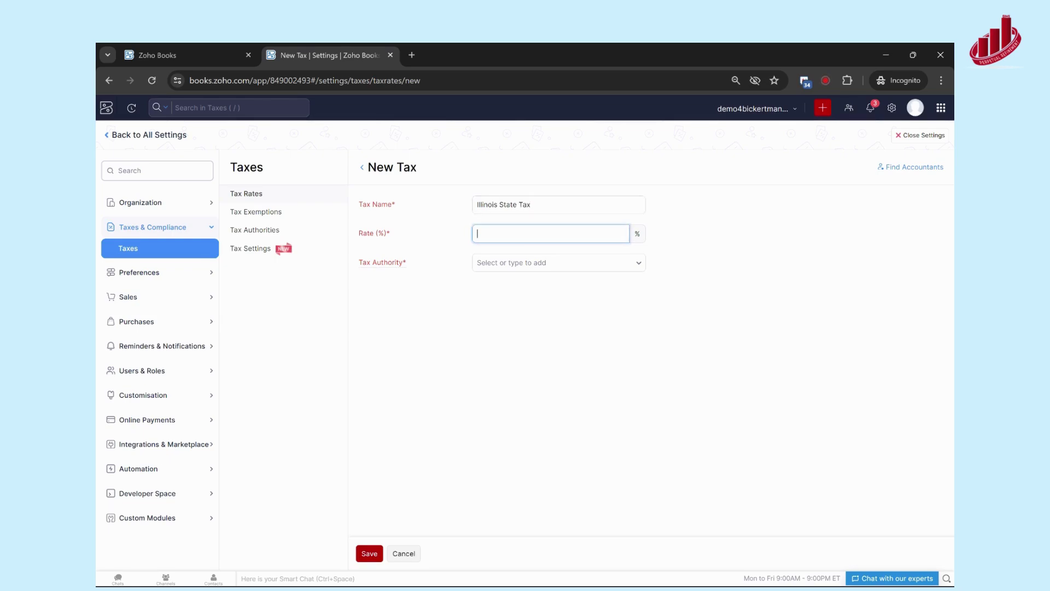
pyautogui.write('7')
pyautogui.click(547, 263)
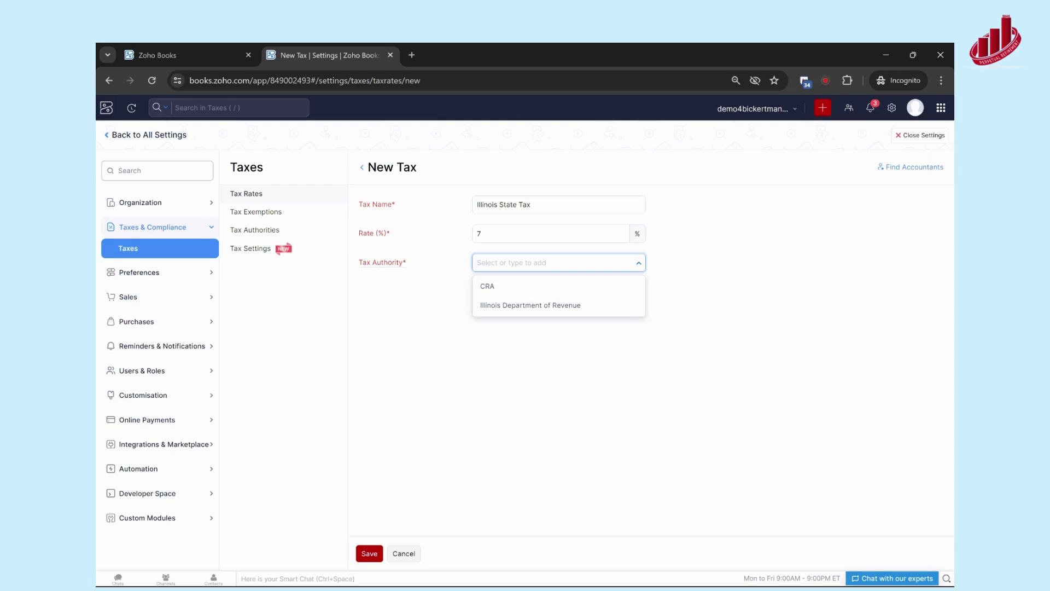
pyautogui.click(509, 307)
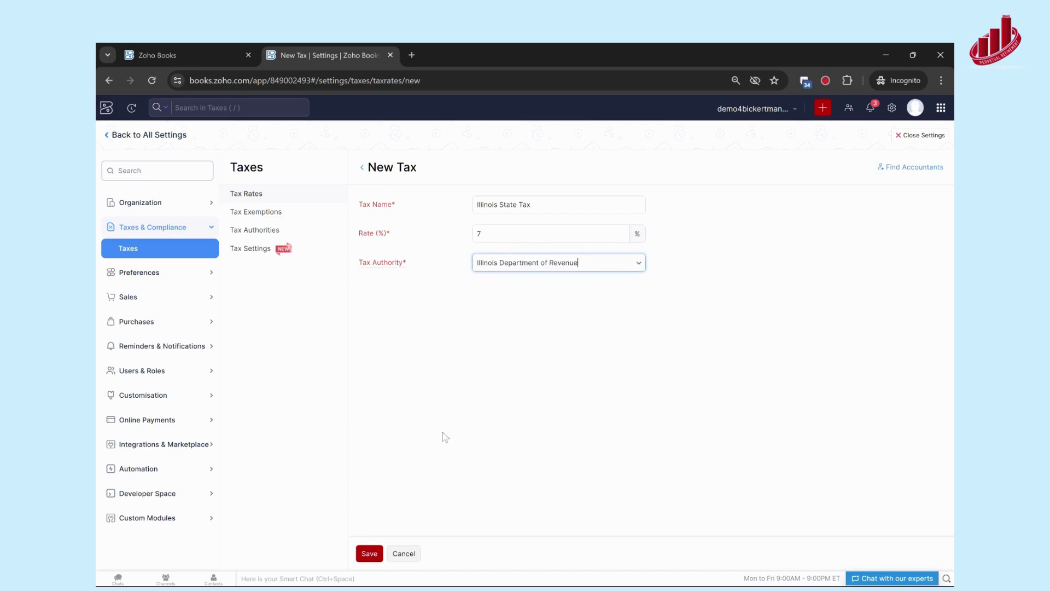
pyautogui.click(370, 554)
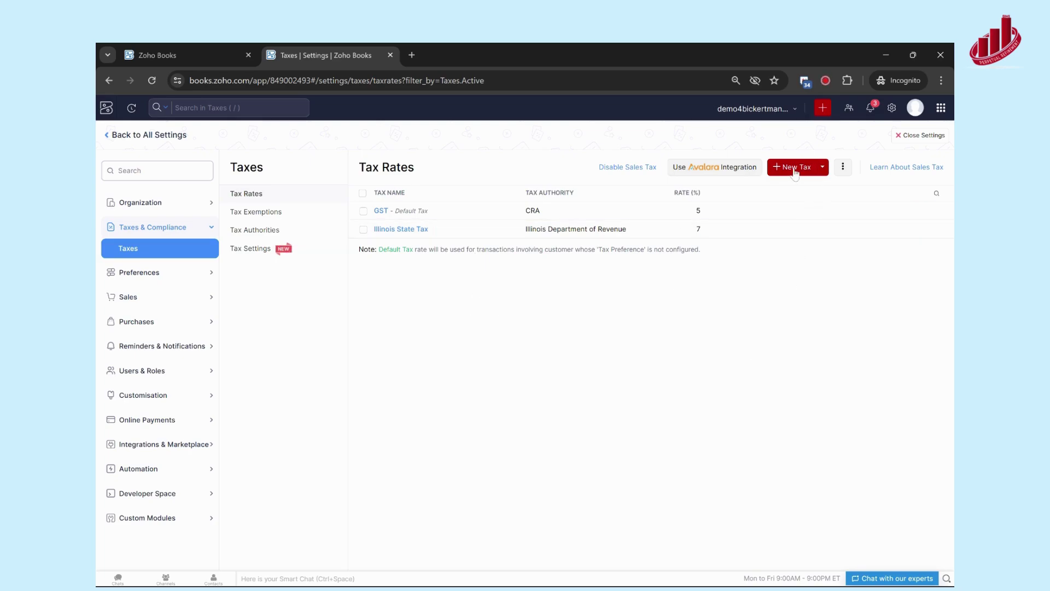
# Start a new tax group named Illinois Tax Group combining GST and Illinois State Tax
pyautogui.click(824, 170)
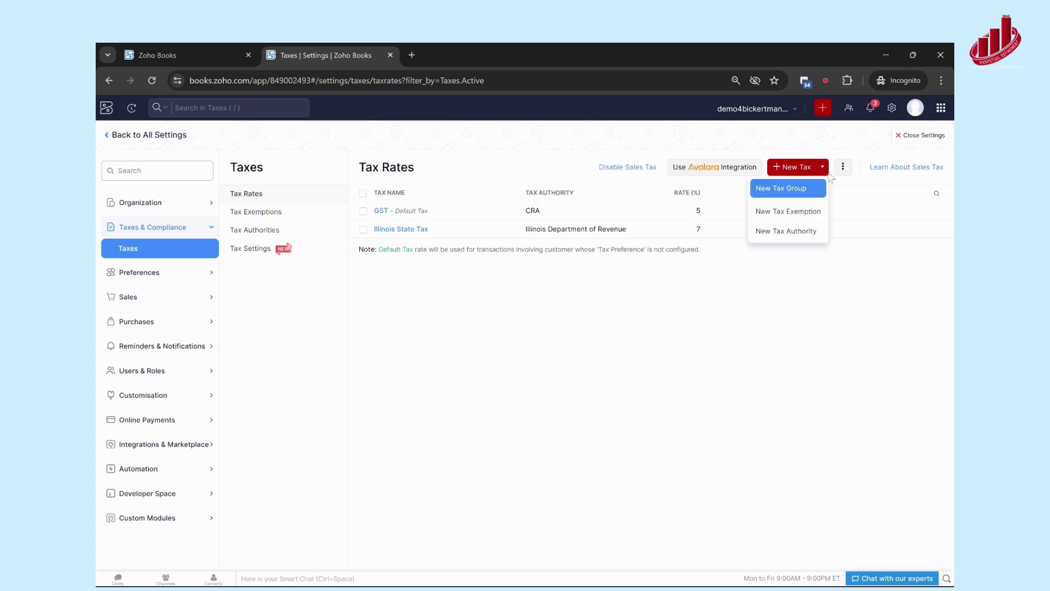
pyautogui.click(790, 192)
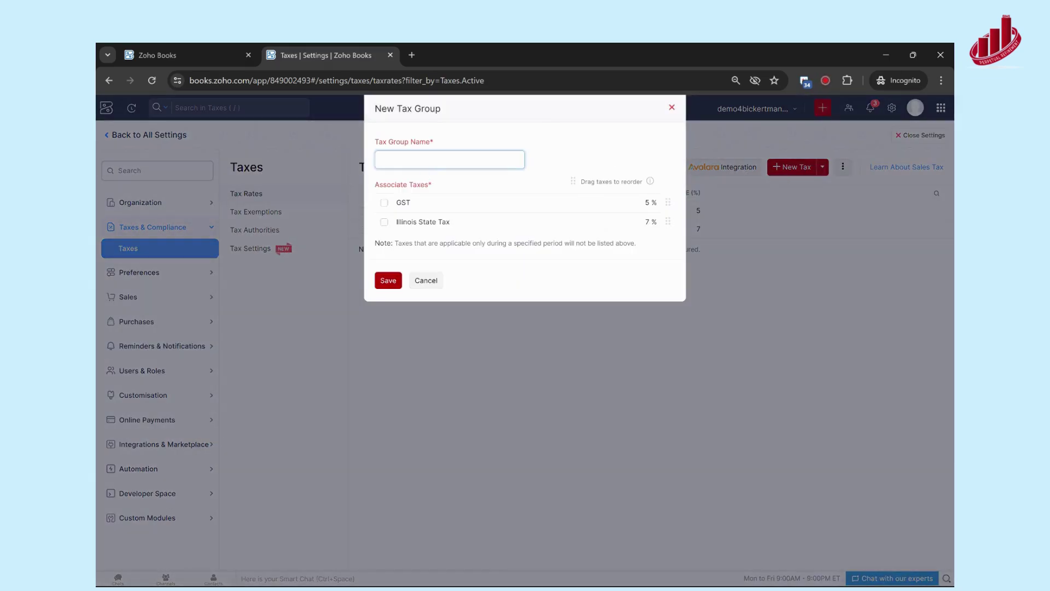
pyautogui.write('Illinois Tax Group')
pyautogui.click(384, 202)
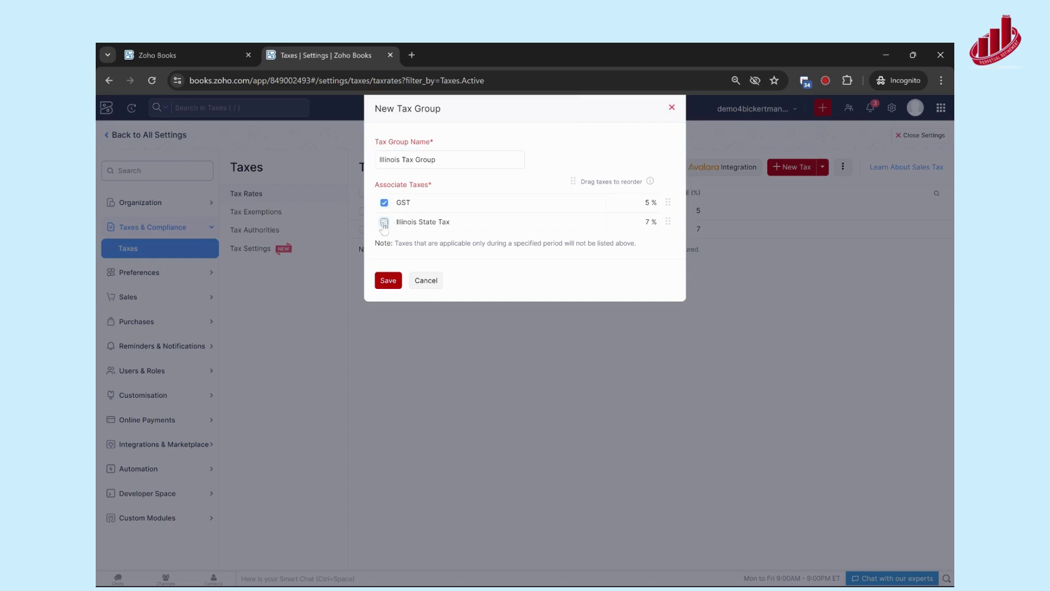
pyautogui.click(384, 222)
# Save Illinois Tax Group, then reopen it to check it and close without changes
pyautogui.click(389, 280)
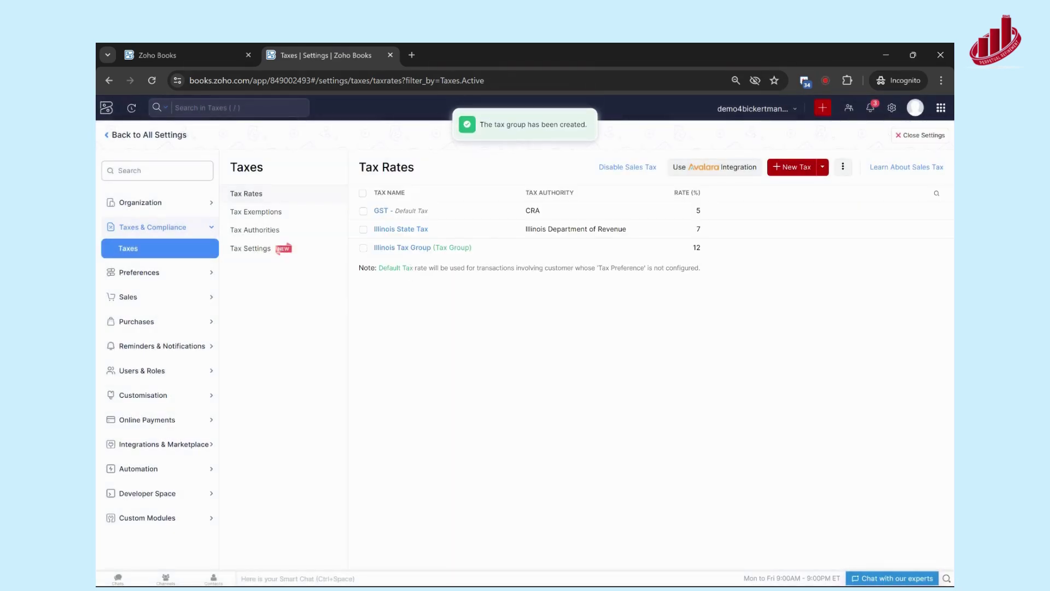
pyautogui.click(420, 249)
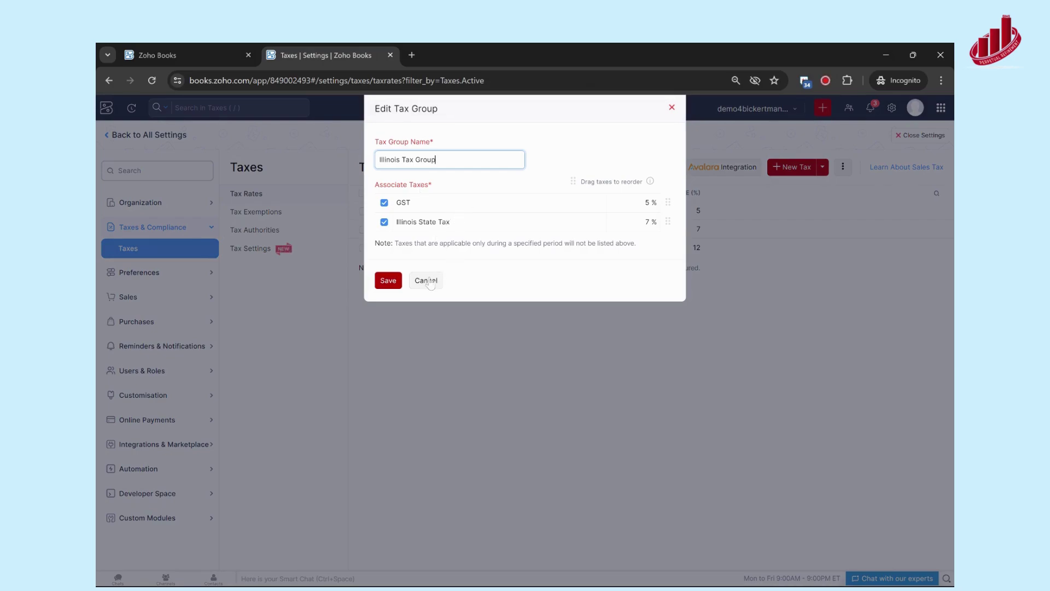
pyautogui.click(425, 470)
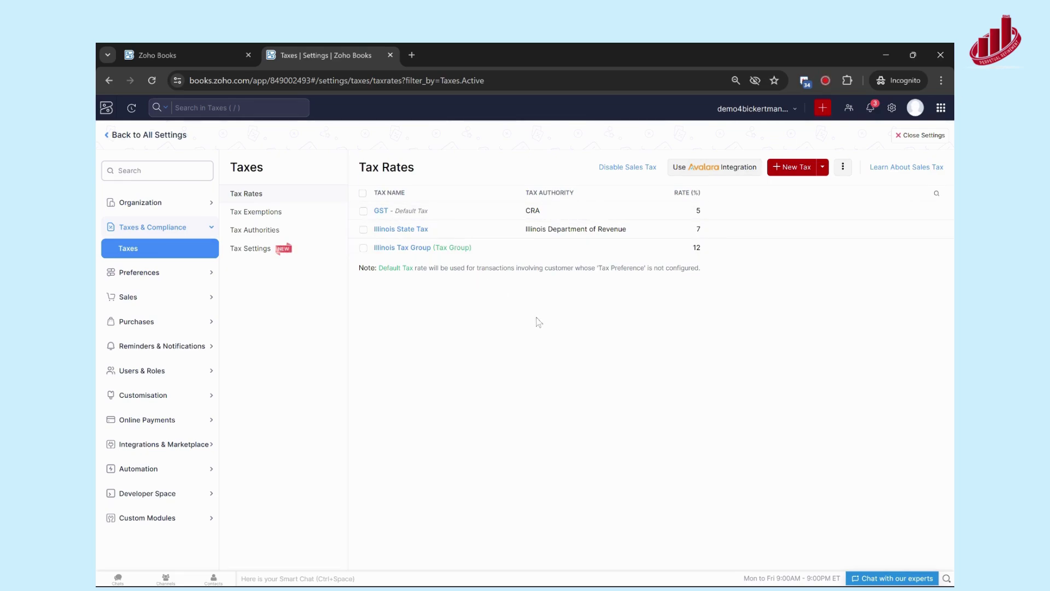
# Add a Zero-Rated tax at 0% with CRA as its tax authority
pyautogui.click(778, 173)
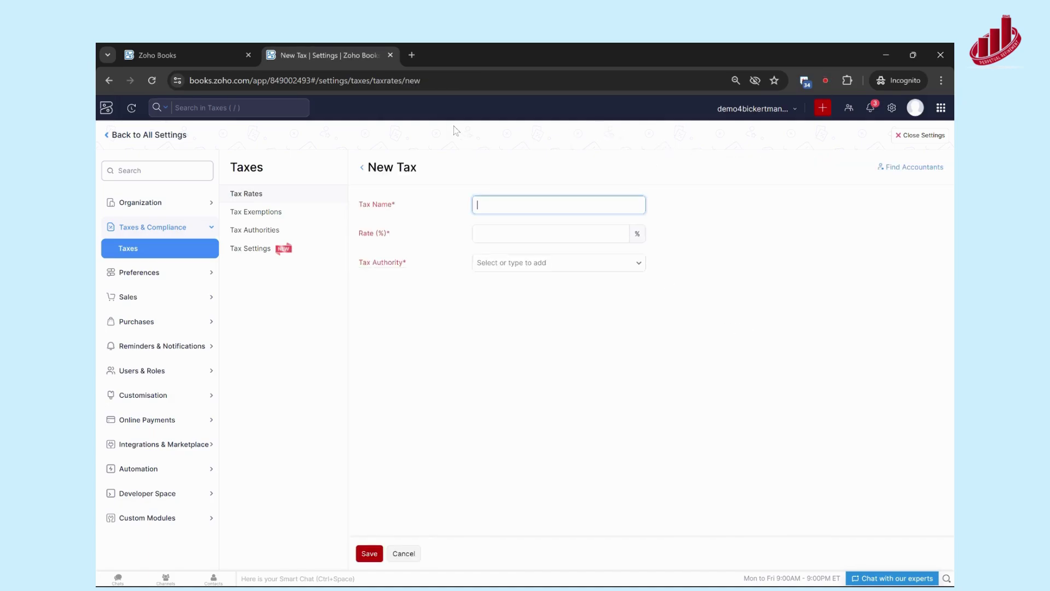
pyautogui.write('Zero-Rated')
pyautogui.press('Tab')
pyautogui.write('0')
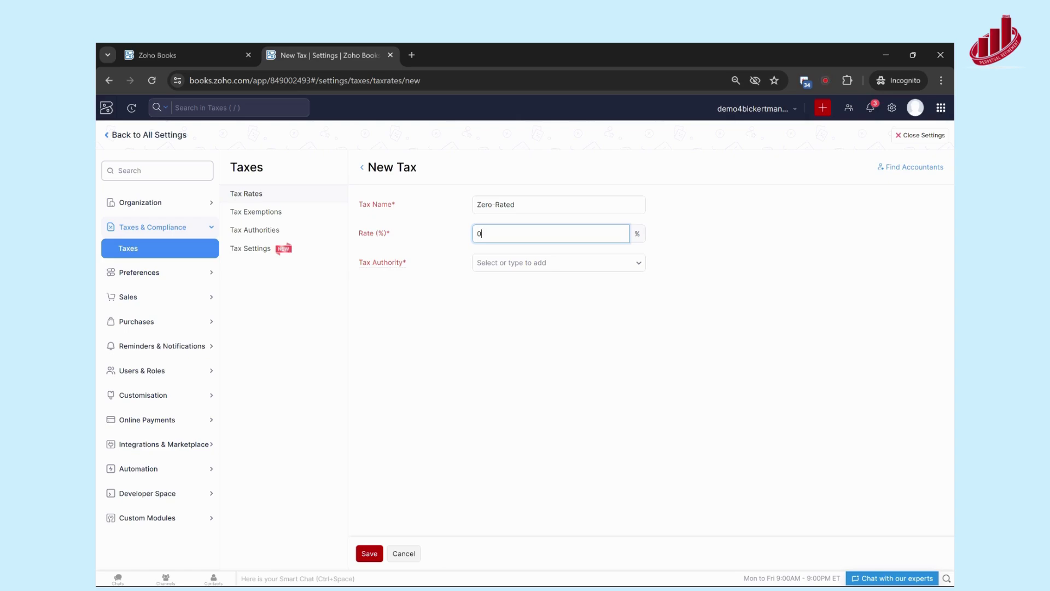
pyautogui.click(547, 257)
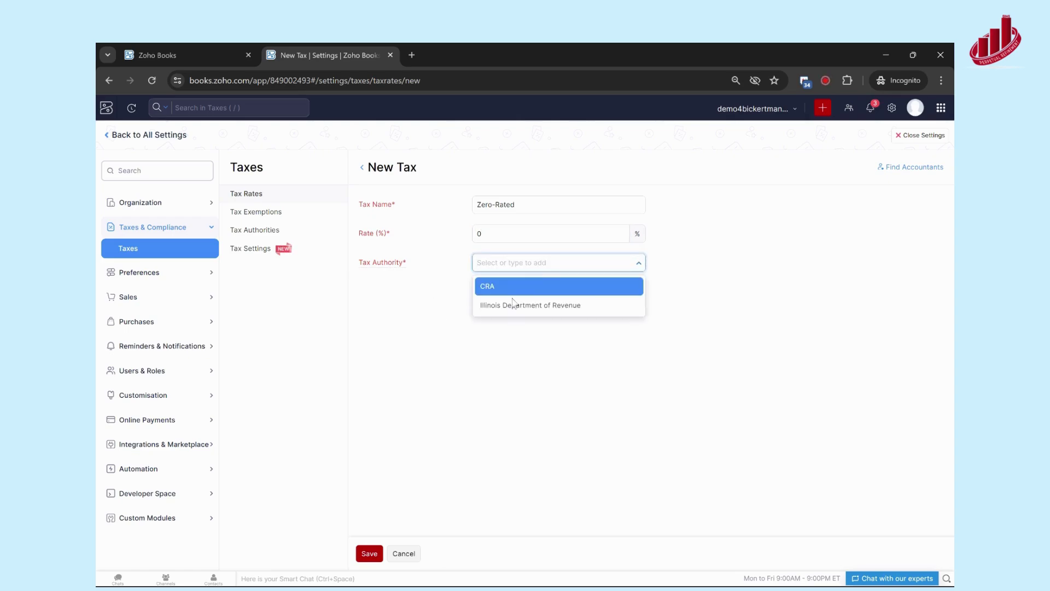
pyautogui.click(498, 294)
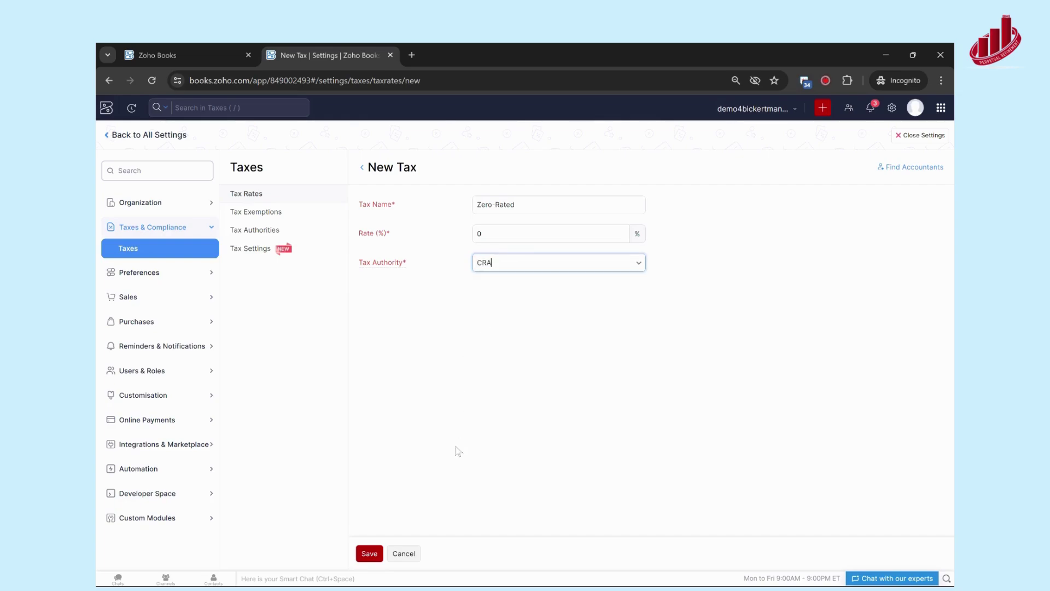
pyautogui.click(377, 553)
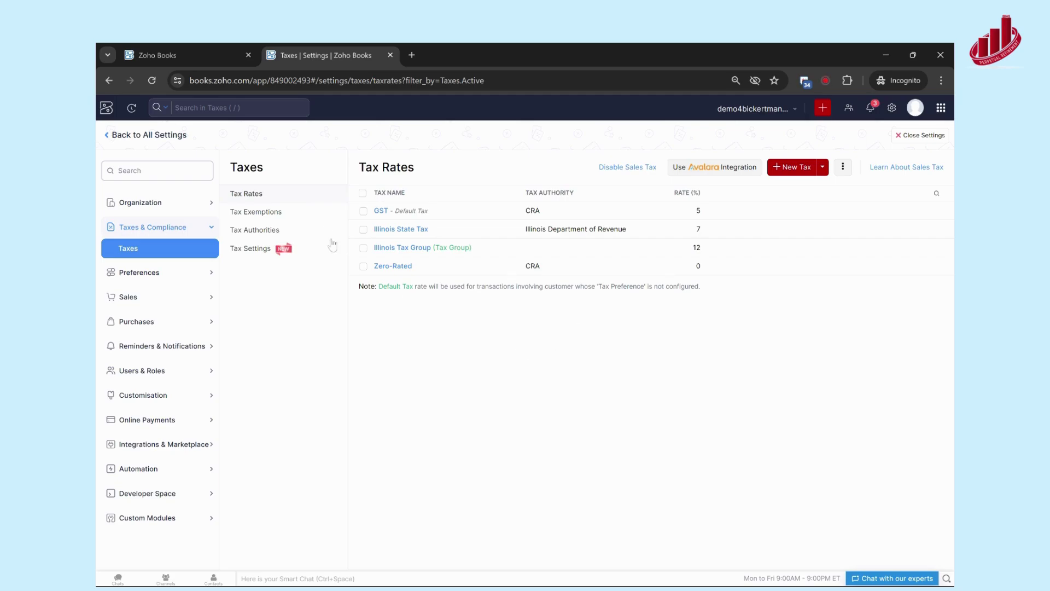
# Go to the Tax Exemptions page, which has no exemptions yet
pyautogui.click(278, 214)
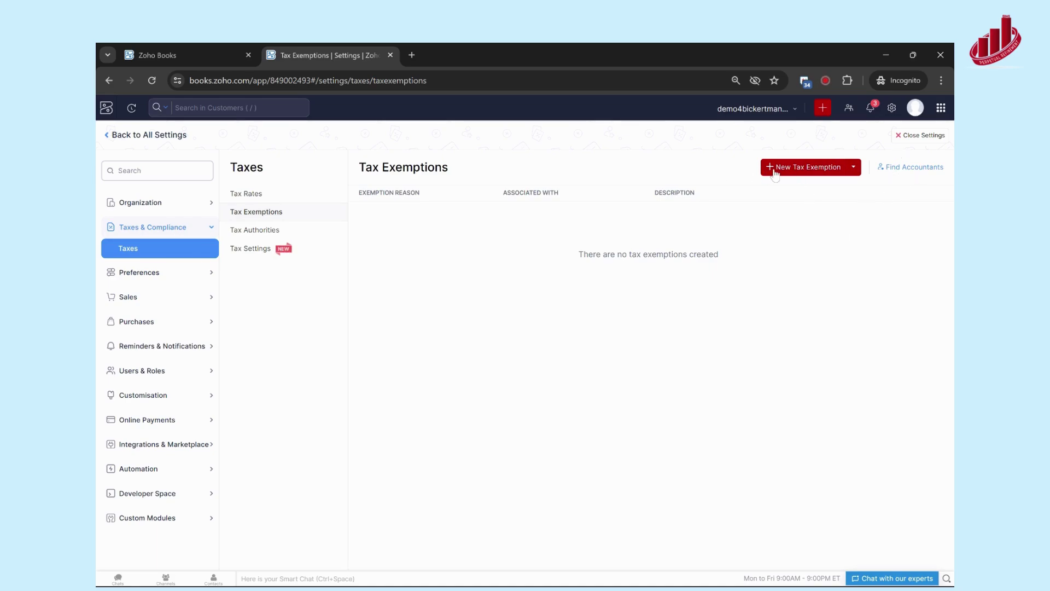
# Create a Grocery Item tax exemption of type Item
pyautogui.click(789, 174)
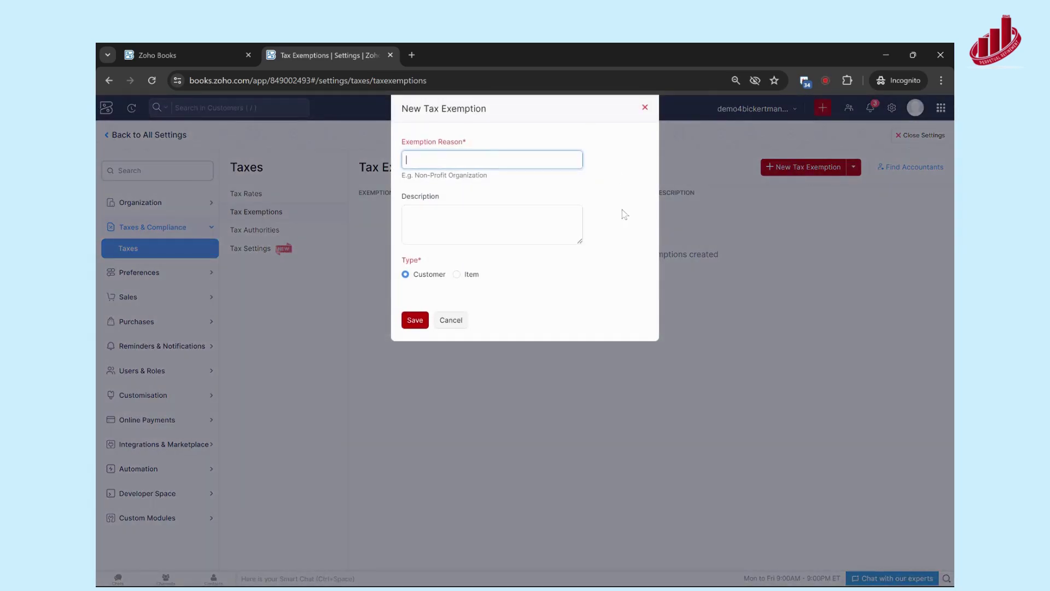
pyautogui.write('Gorver')
pyautogui.press('BackSpace')
pyautogui.press('BackSpace')
pyautogui.press('BackSpace')
pyautogui.write('rocery Item')
pyautogui.click(466, 276)
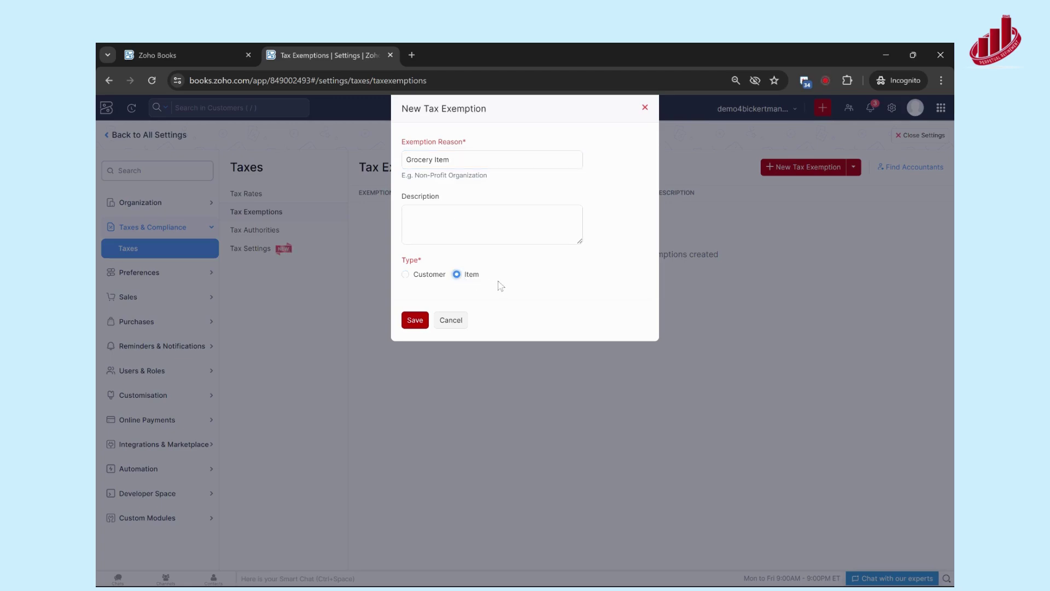
pyautogui.click(414, 321)
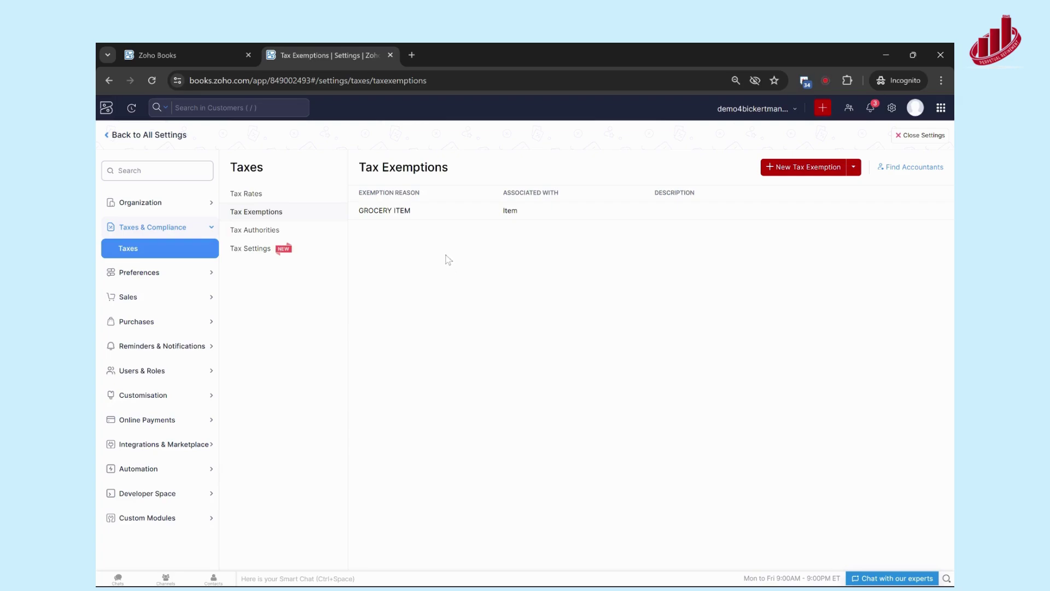
# In Tax Settings, enable Tax Override for sales transactions and save the change
pyautogui.click(250, 249)
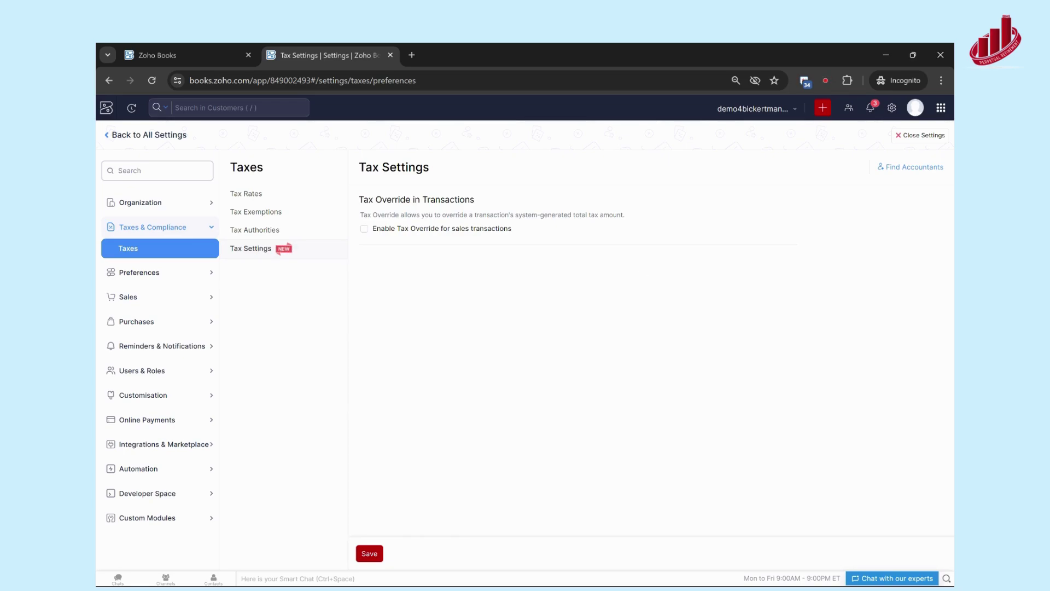
pyautogui.click(364, 229)
pyautogui.click(370, 554)
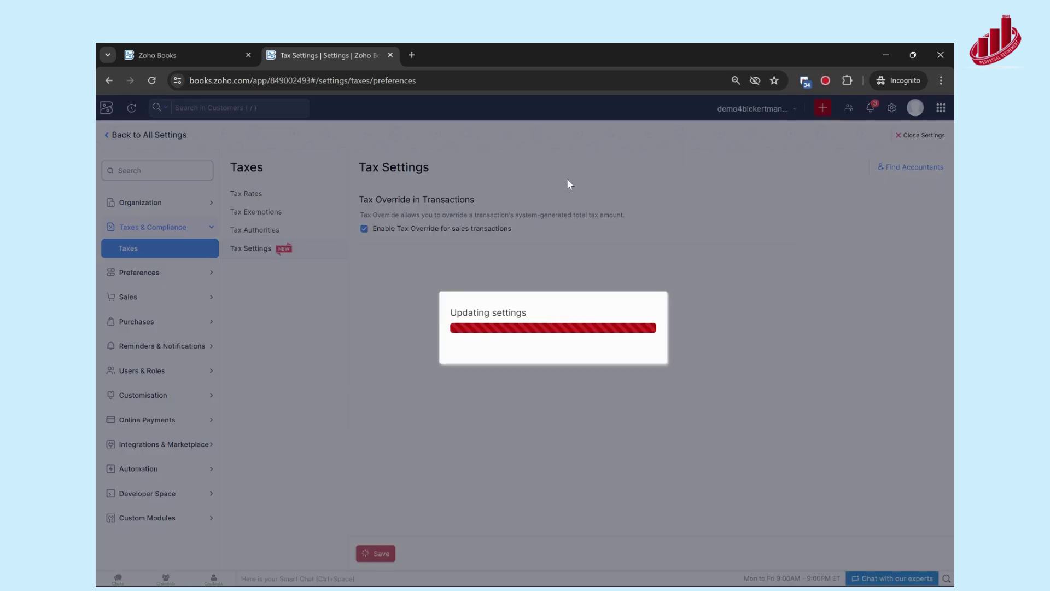